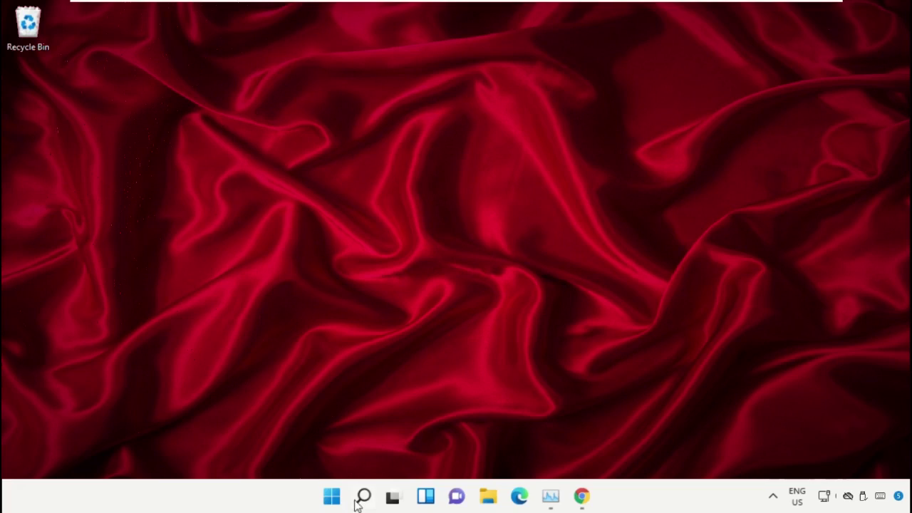
# Step: Find Task Manager through Windows search, run it as administrator and move its window toward the middle of the desktop
pyautogui.click(364, 497)
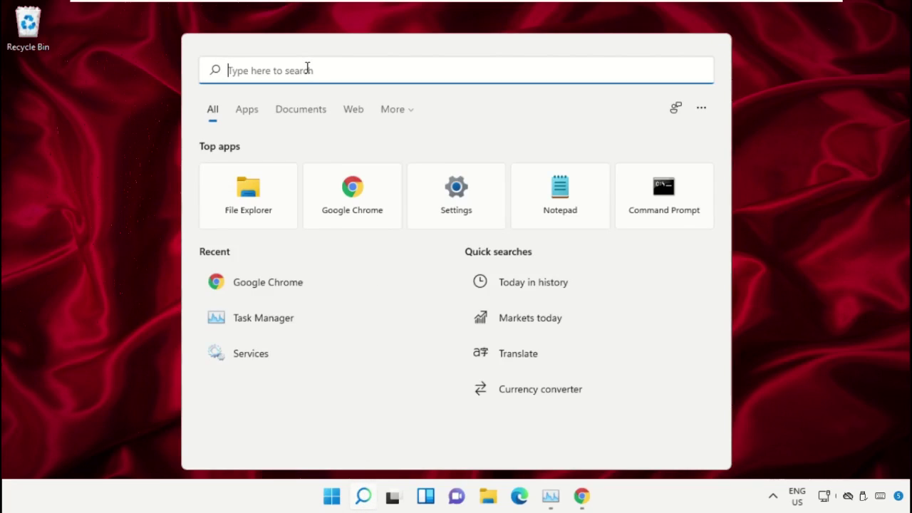
pyautogui.write('task manager')
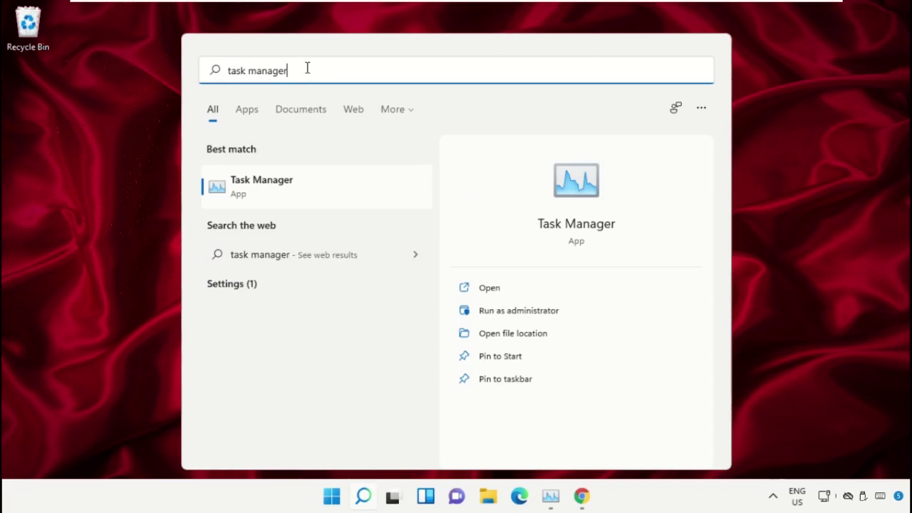
pyautogui.click(525, 311)
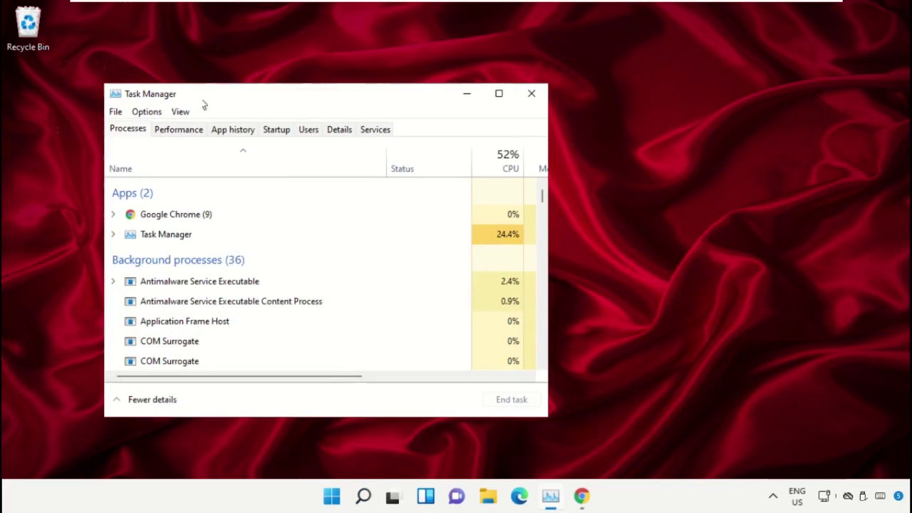
pyautogui.moveTo(189, 93); pyautogui.dragTo(419, 75)
# Step: Start a new task in Task Manager and browse to the C:\Windows\System32 folder for its program
pyautogui.click(347, 93)
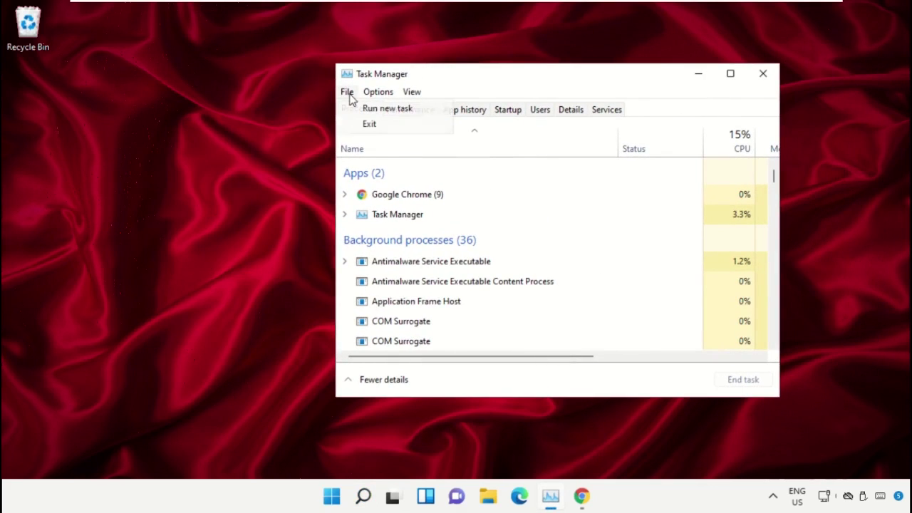
pyautogui.click(430, 117)
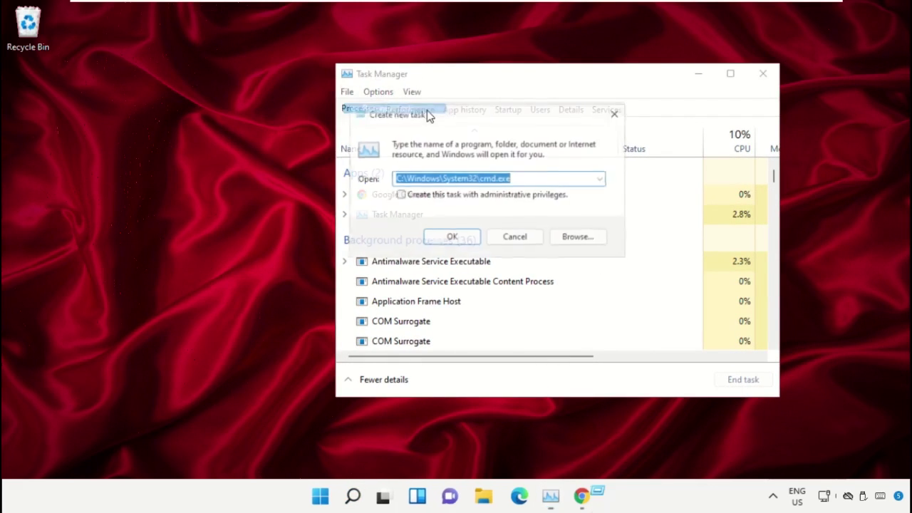
pyautogui.click(577, 242)
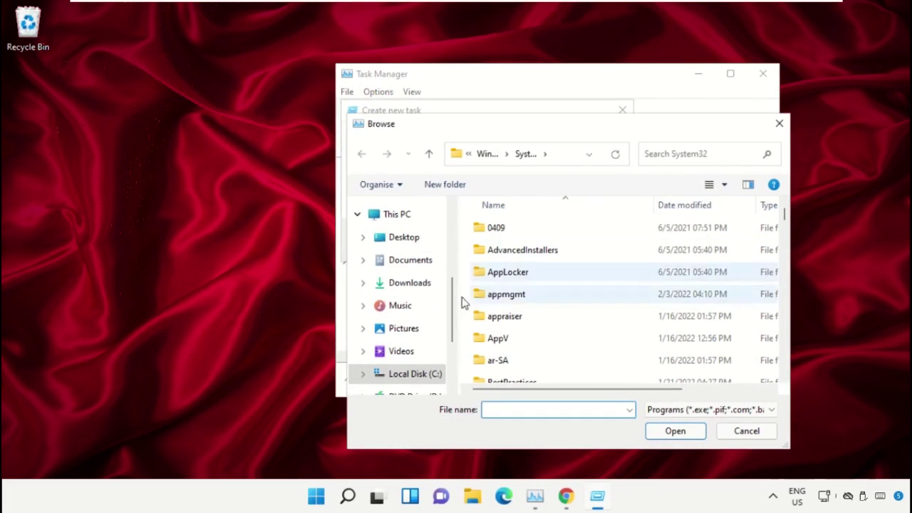
pyautogui.click(397, 215)
pyautogui.scroll(-5, 574, 258)
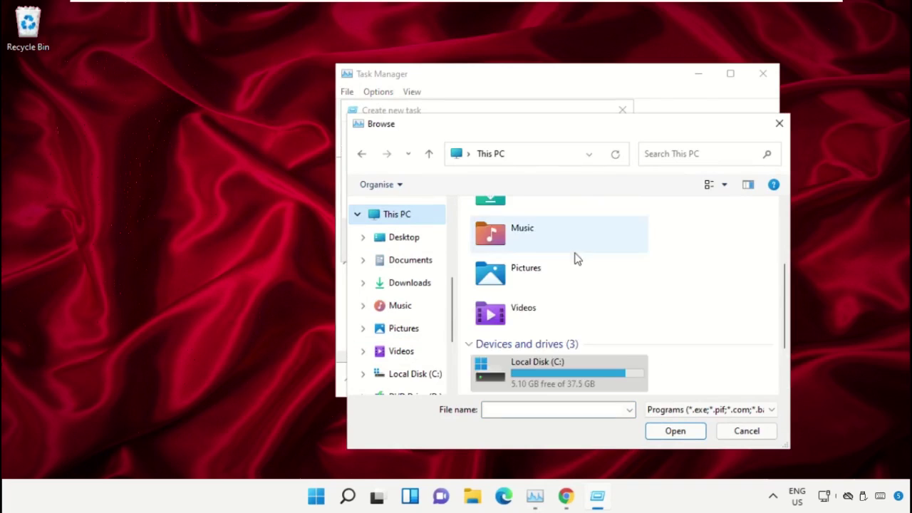
pyautogui.doubleClick(561, 297)
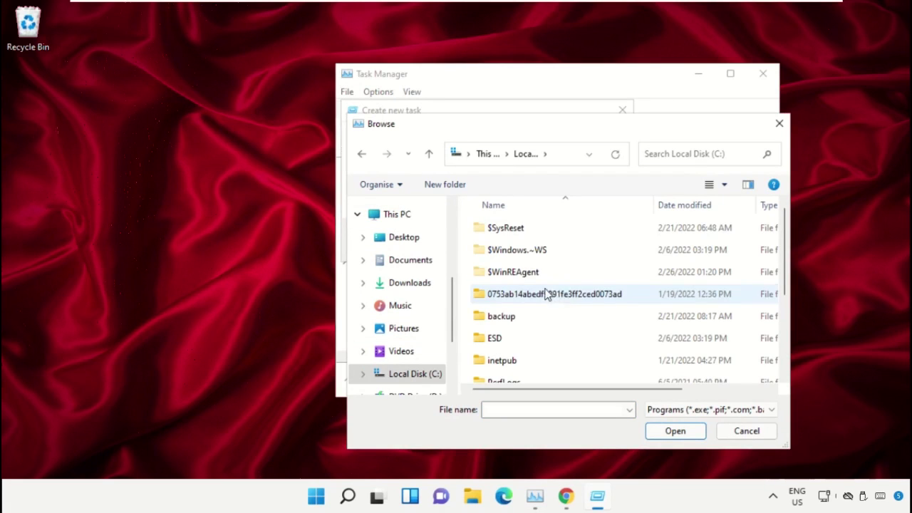
pyautogui.scroll(-2, 546, 298)
pyautogui.doubleClick(509, 375)
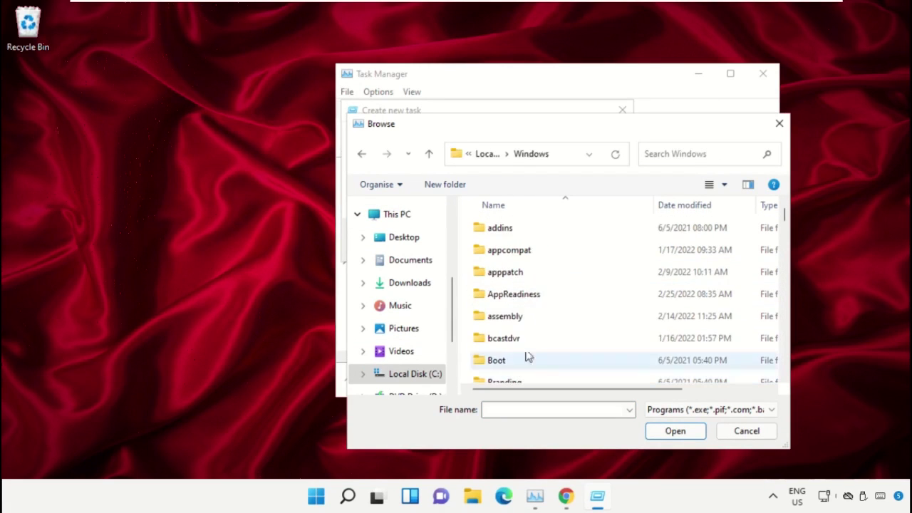
pyautogui.write('sys')
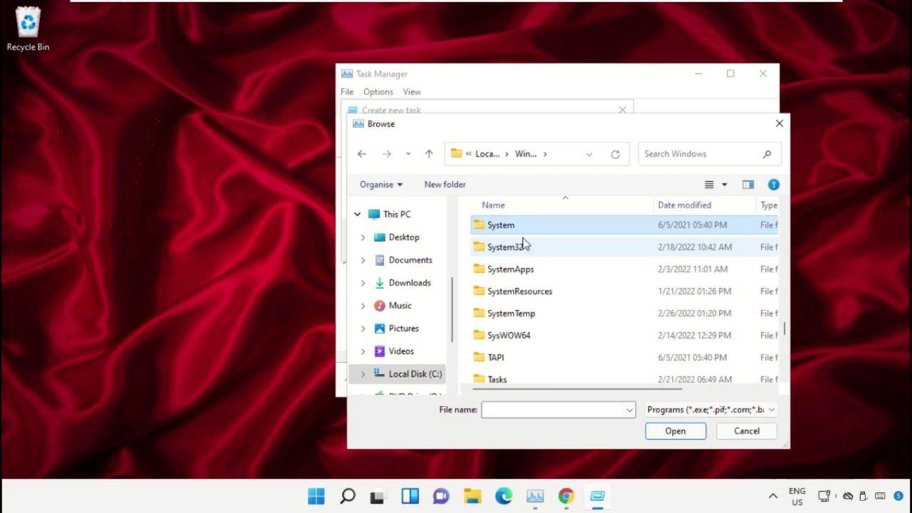
pyautogui.doubleClick(540, 250)
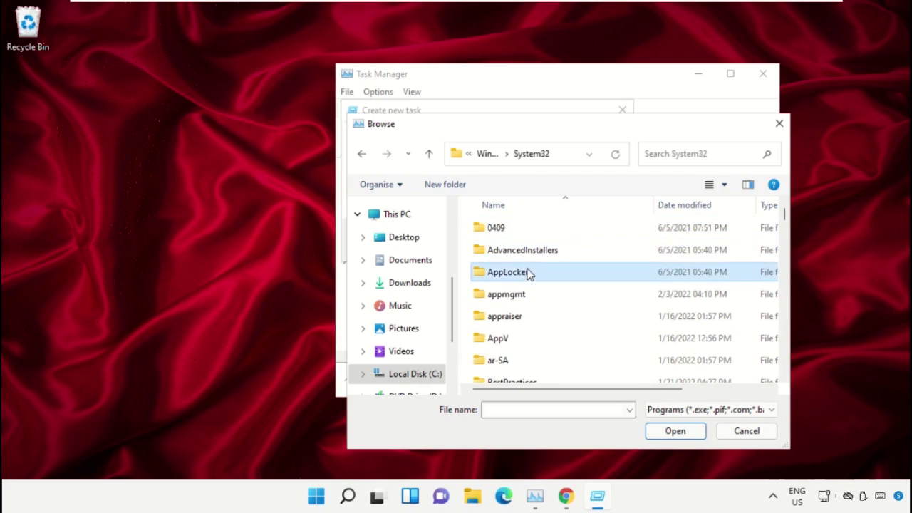
# Step: Choose cmd.exe from System32 as the new task and run it with administrative privileges
pyautogui.scroll(-4, 530, 275)
pyautogui.scroll(-20, 539, 281)
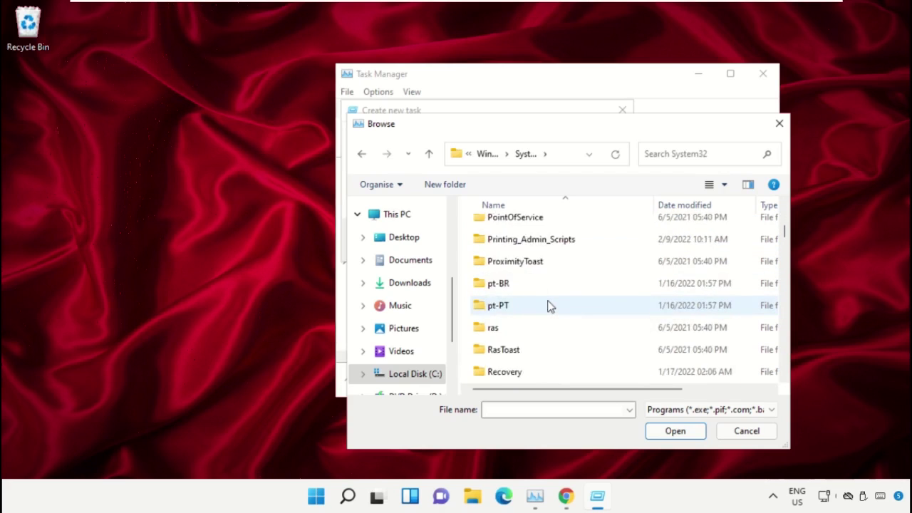
pyautogui.doubleClick(549, 306)
pyautogui.press('BackSpace')
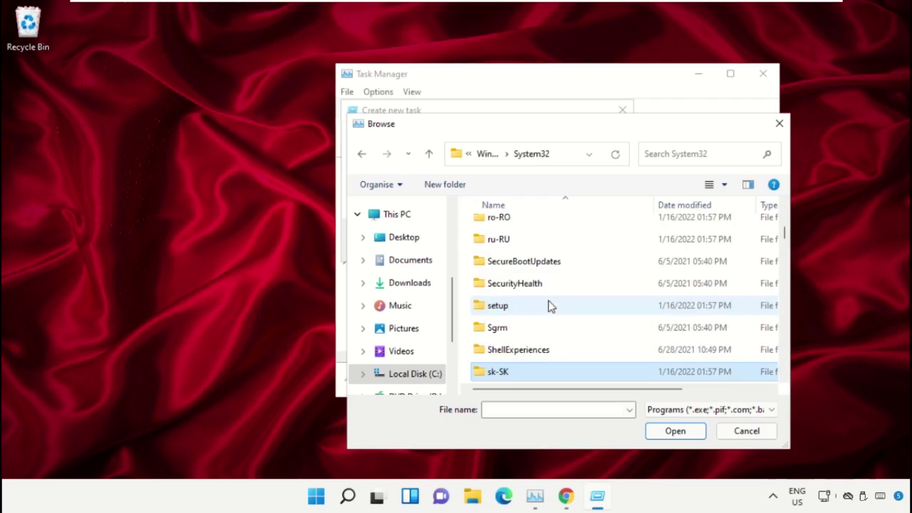
pyautogui.scroll(-3, 549, 306)
pyautogui.scroll(-3, 549, 306)
pyautogui.write('cmd.exe')
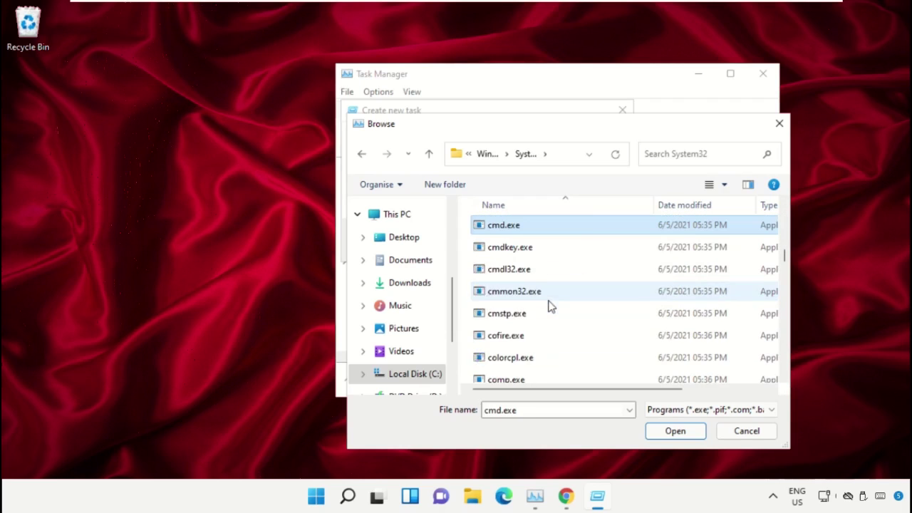
pyautogui.doubleClick(520, 231)
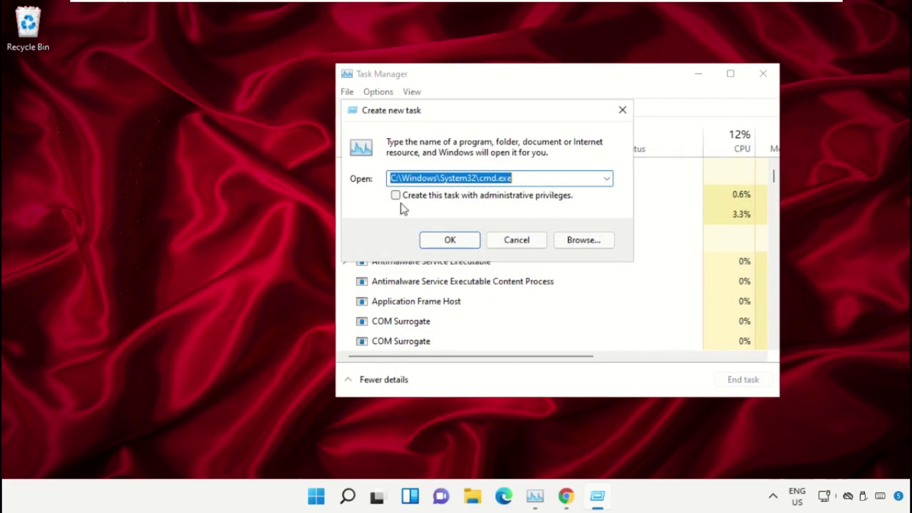
pyautogui.click(399, 198)
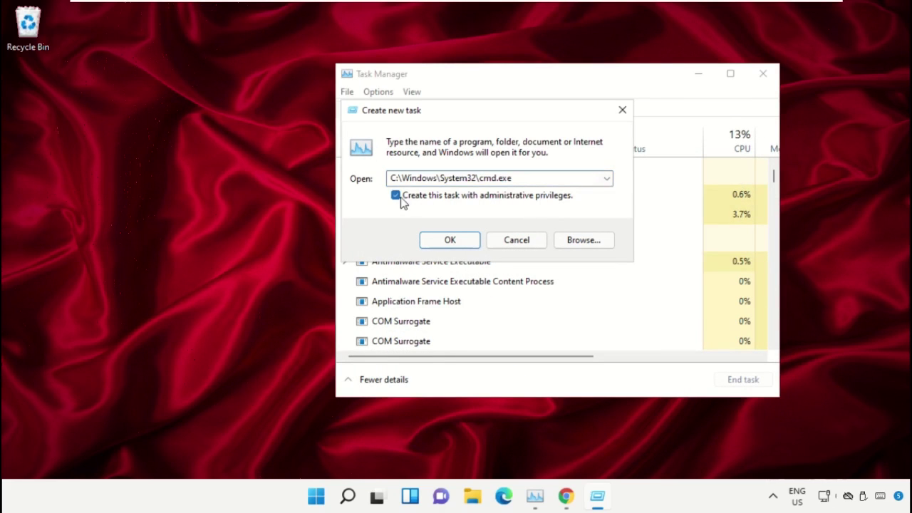
pyautogui.click(447, 244)
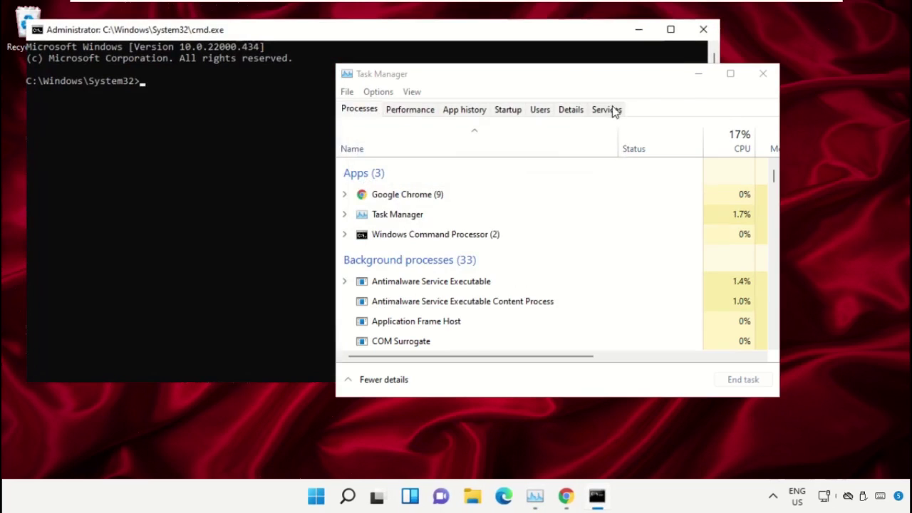
# Step: Minimize Task Manager, then shrink the Command Prompt window and move it to the lower middle of the desktop
pyautogui.click(697, 75)
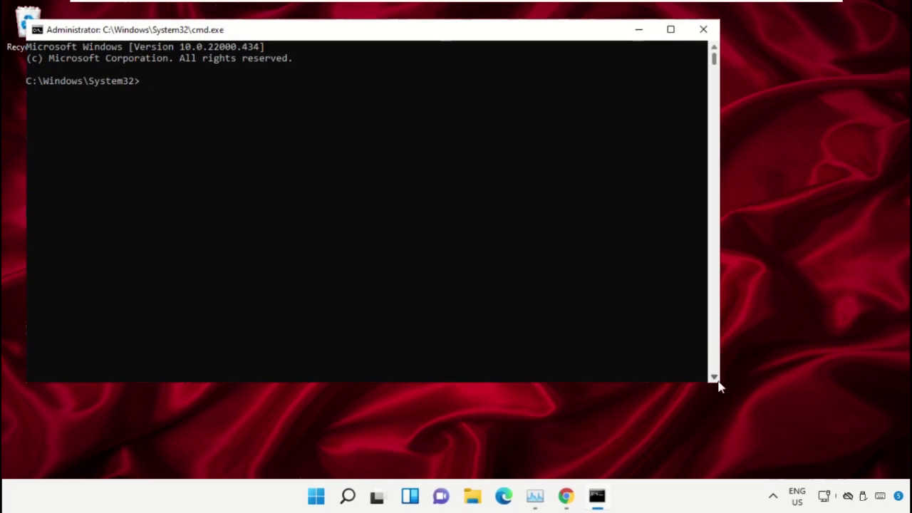
pyautogui.moveTo(718, 385); pyautogui.dragTo(531, 316)
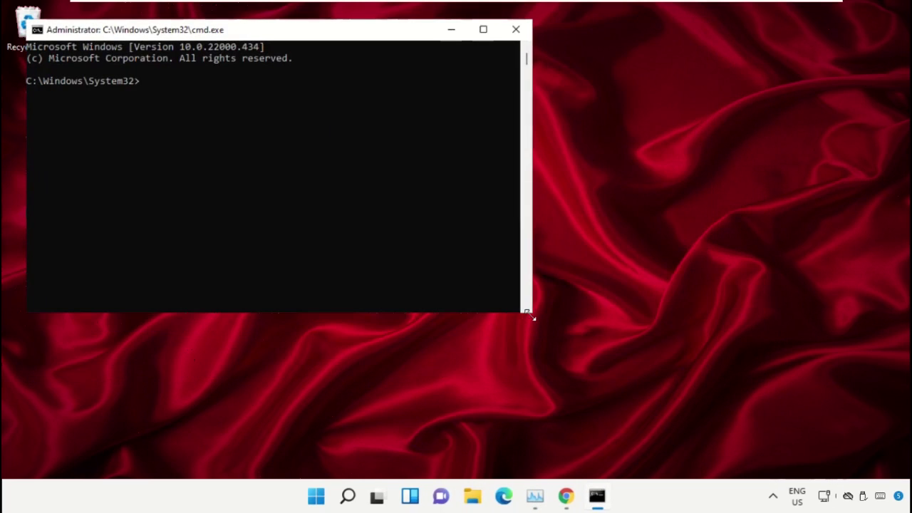
pyautogui.moveTo(331, 29); pyautogui.dragTo(563, 171)
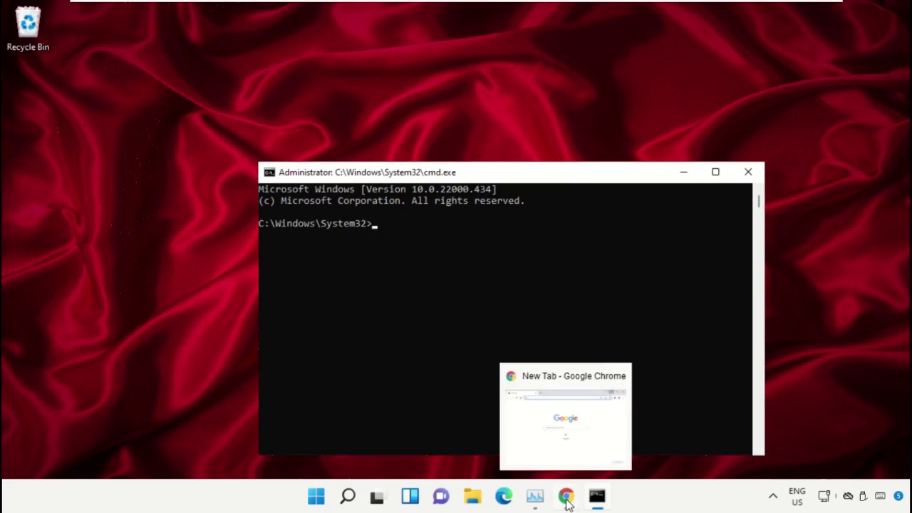
# Step: Switch to Google Chrome, moving its taskbar entry ahead of Task Manager, and load google.com
pyautogui.moveTo(566, 497); pyautogui.dragTo(540, 499)
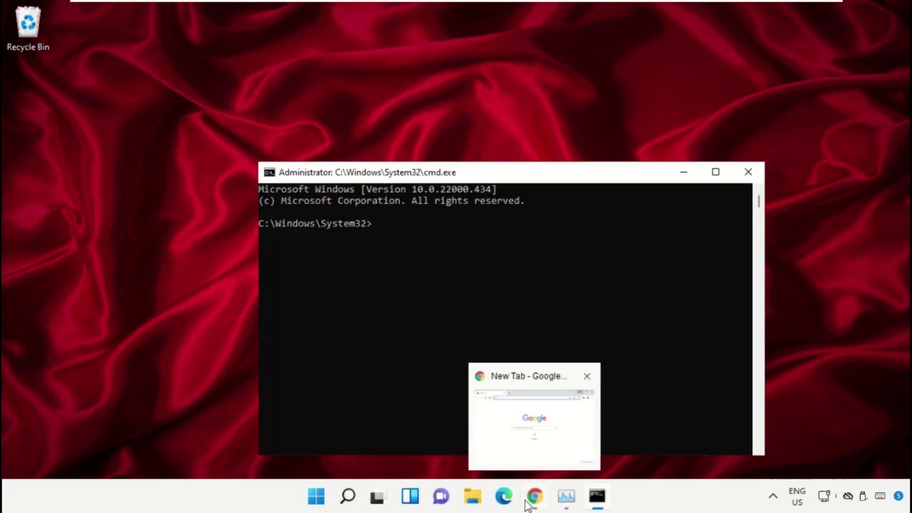
pyautogui.click(539, 499)
pyautogui.write('google.com')
pyautogui.press('Return')
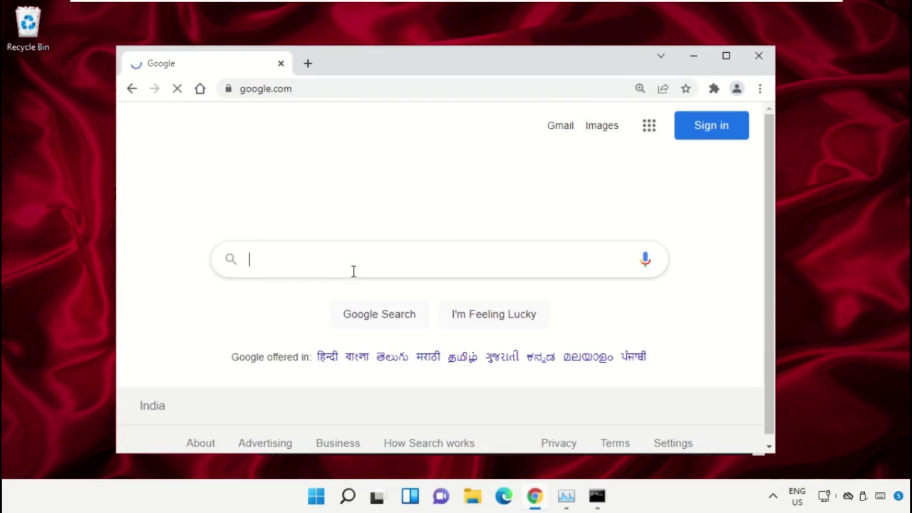
# Step: Search Google for "hows.tech windows commands" and open the Important Windows Commands page on Hows.tech
pyautogui.write('hows.t')
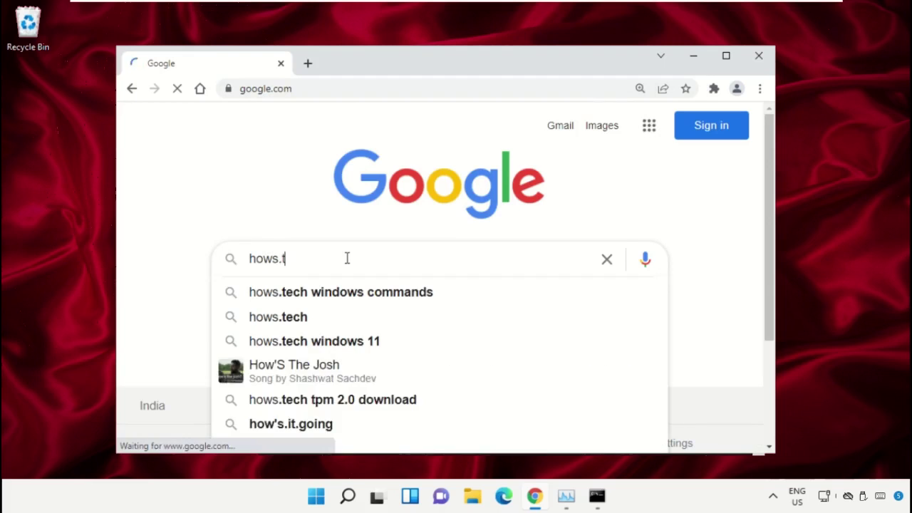
pyautogui.press('Down')
pyautogui.press('Return')
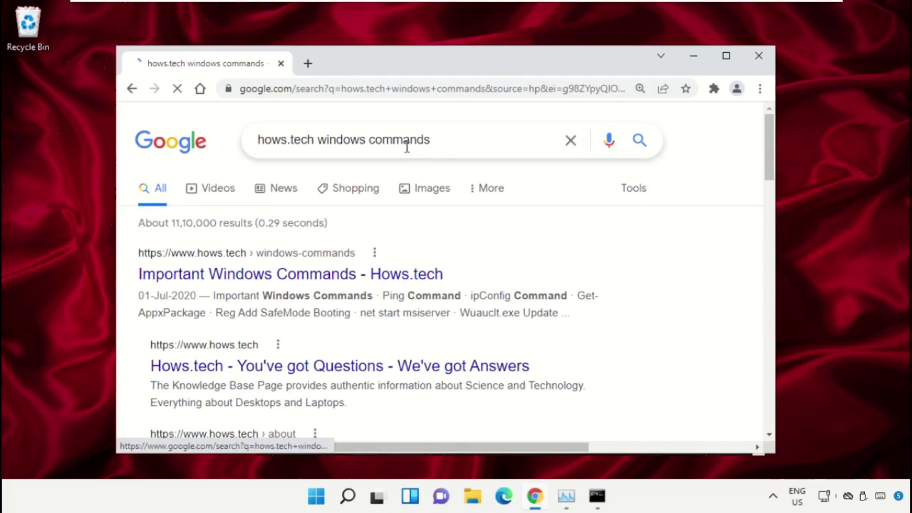
pyautogui.moveTo(472, 138); pyautogui.dragTo(223, 131)
pyautogui.click(281, 119)
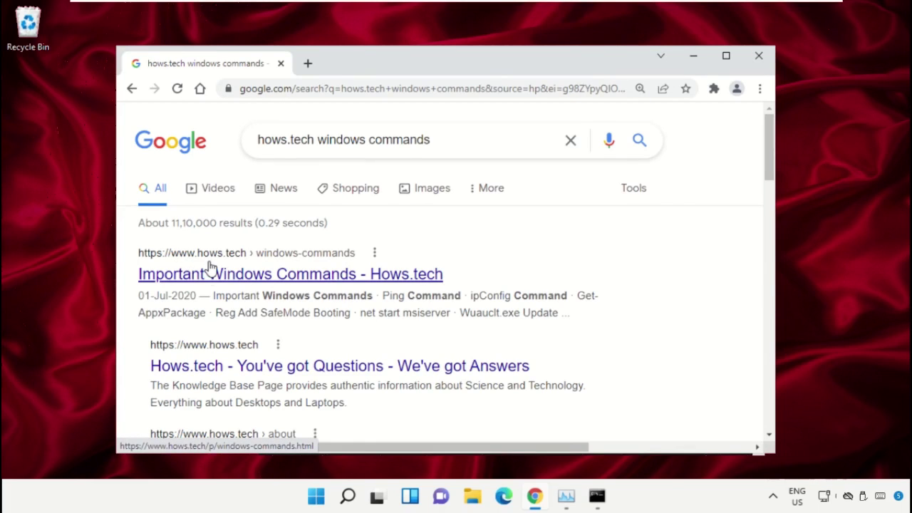
pyautogui.click(391, 283)
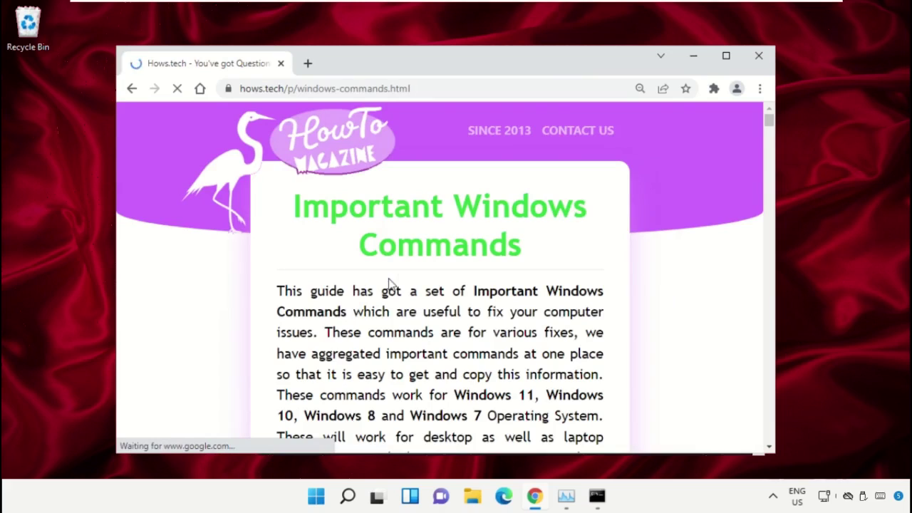
# Step: Find Command 12 on the Hows.tech page and copy its text, sfc /scanfile=c:\windows\system32\ieframe.dll
pyautogui.scroll(-6, 452, 194)
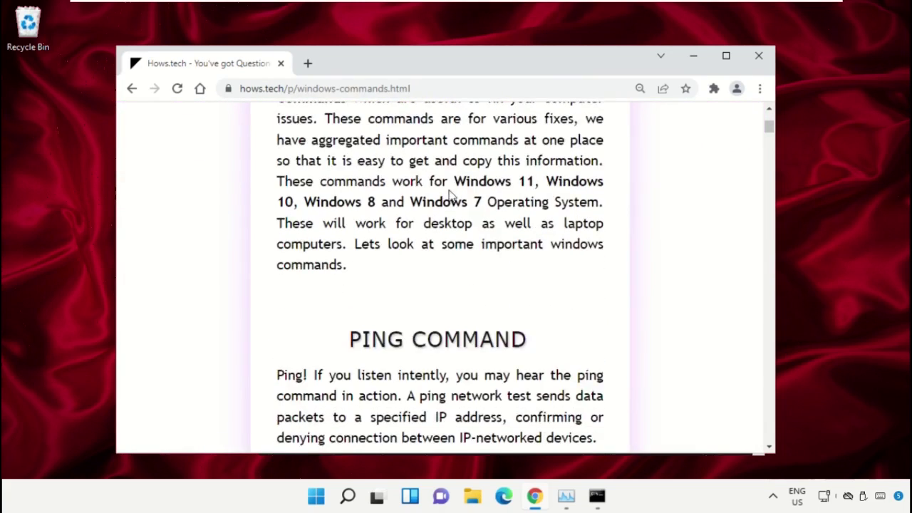
pyautogui.scroll(-20, 449, 197)
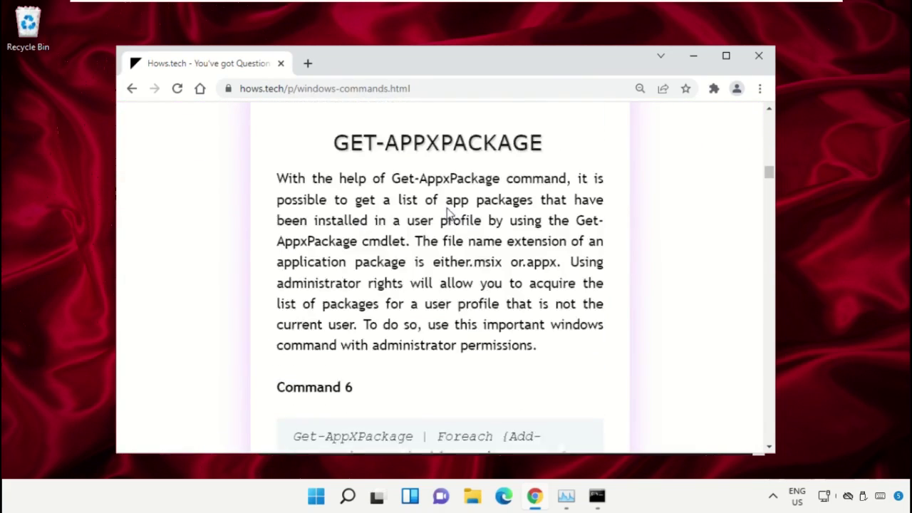
pyautogui.scroll(-20, 449, 224)
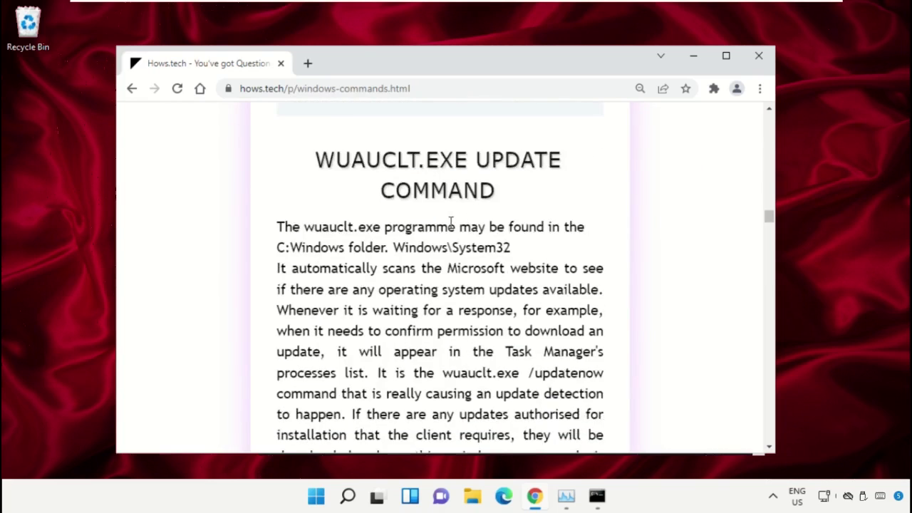
pyautogui.scroll(-7, 451, 224)
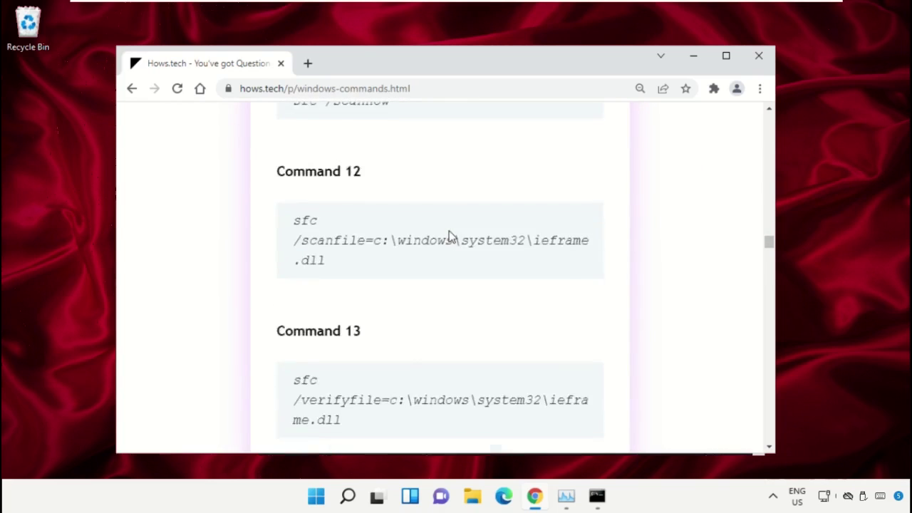
pyautogui.scroll(1, 450, 236)
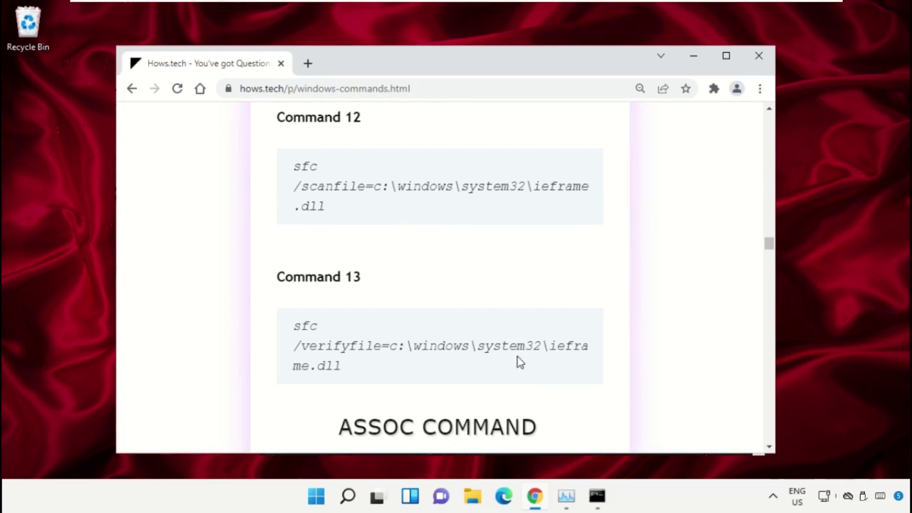
pyautogui.tripleClick(402, 187)
pyautogui.rightClick(360, 187)
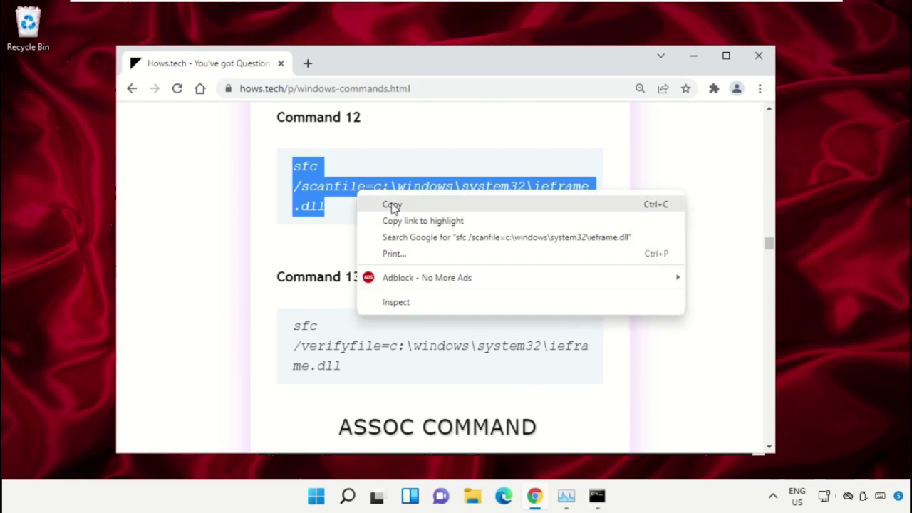
pyautogui.click(392, 205)
# Step: Switch to the administrator Command Prompt, paste sfc /scanfile=c:\windows\system32\ieframe.dll and run it
pyautogui.click(603, 503)
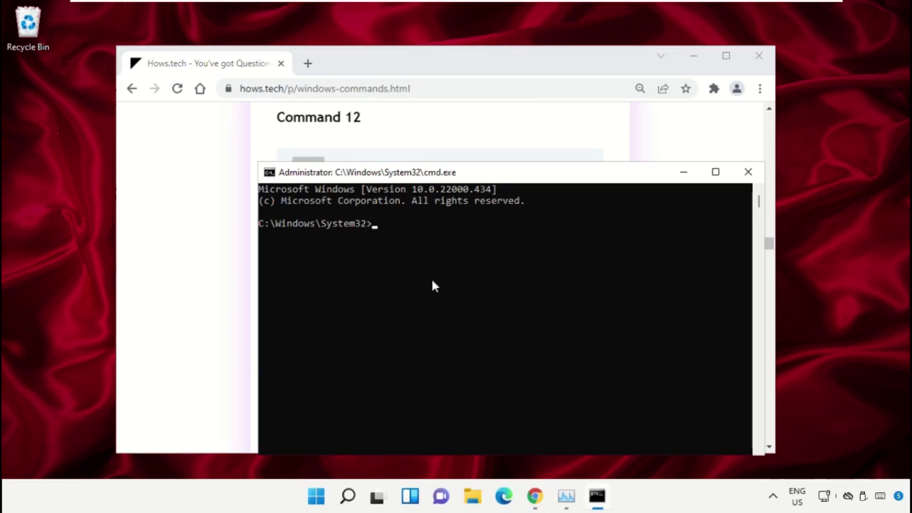
pyautogui.rightClick(400, 222)
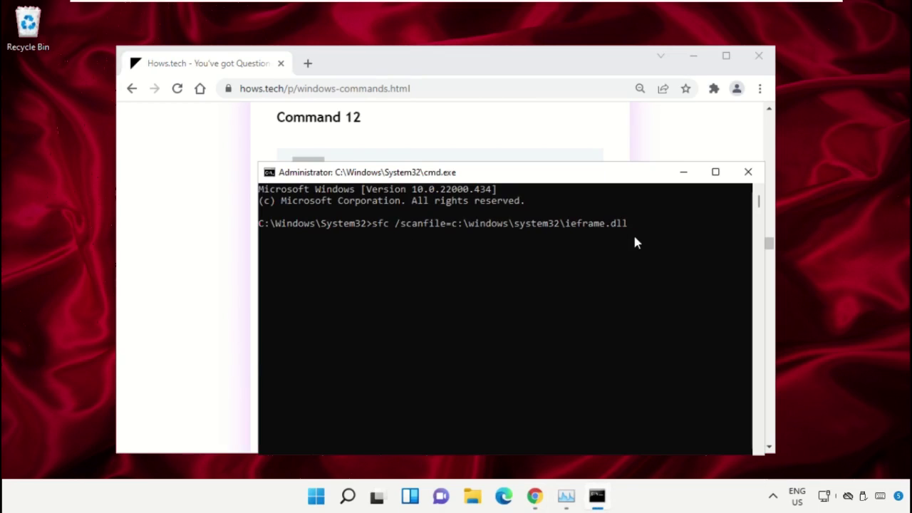
pyautogui.press('Return')
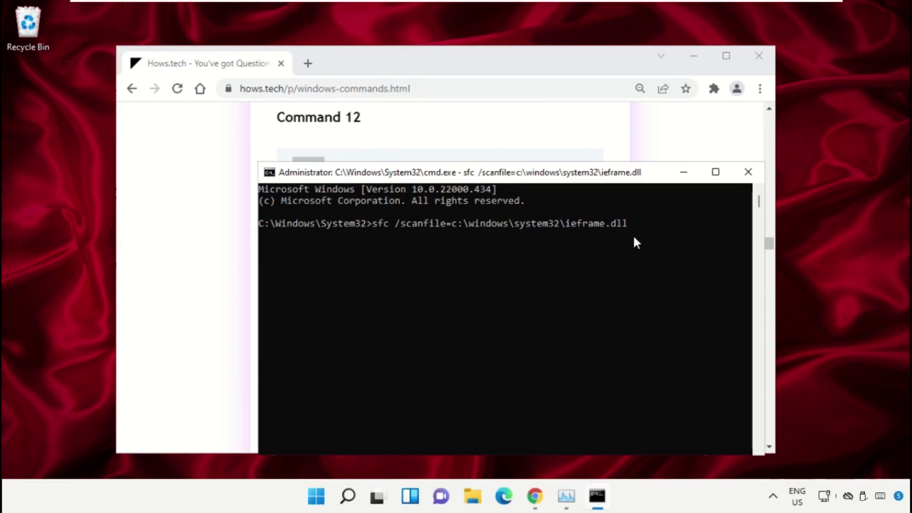
# Step: Return to the Hows.tech page and copy the Command 13 text, sfc /verifyfile=c:\windows\system32\ieframe.dll
pyautogui.click(540, 117)
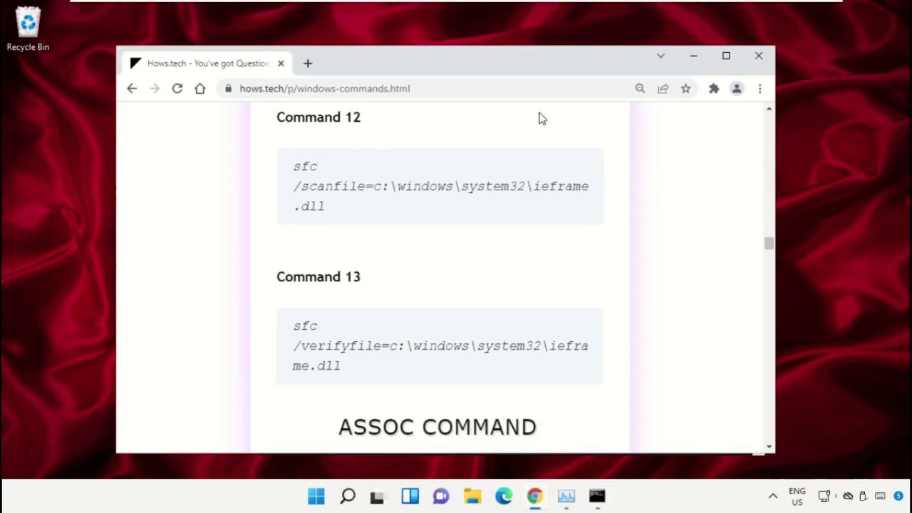
pyautogui.tripleClick(396, 342)
pyautogui.rightClick(395, 342)
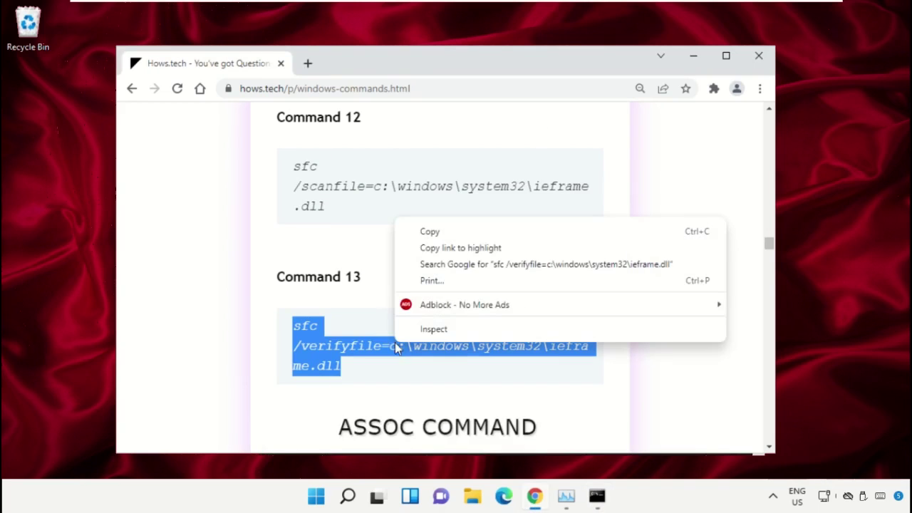
pyautogui.click(469, 231)
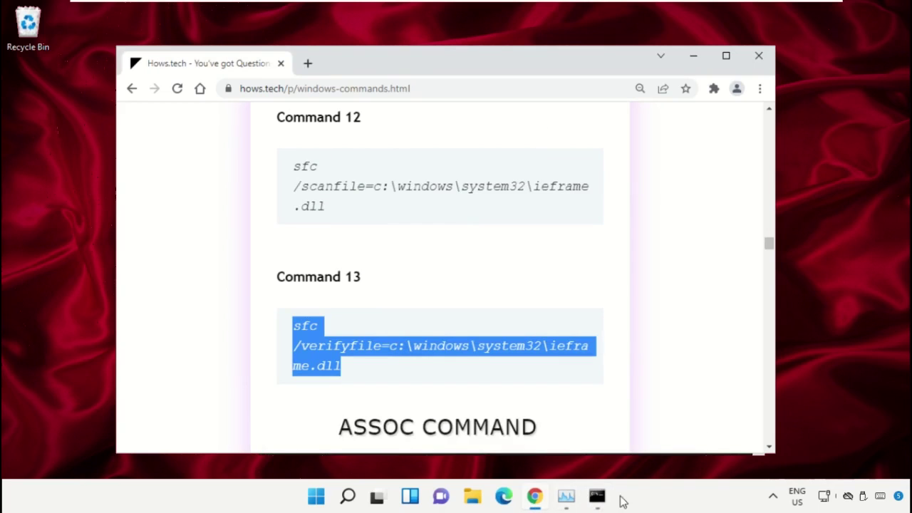
# Step: Switch to the administrator Command Prompt, paste sfc /verifyfile=c:\windows\system32\ieframe.dll and run it
pyautogui.click(598, 497)
pyautogui.rightClick(455, 321)
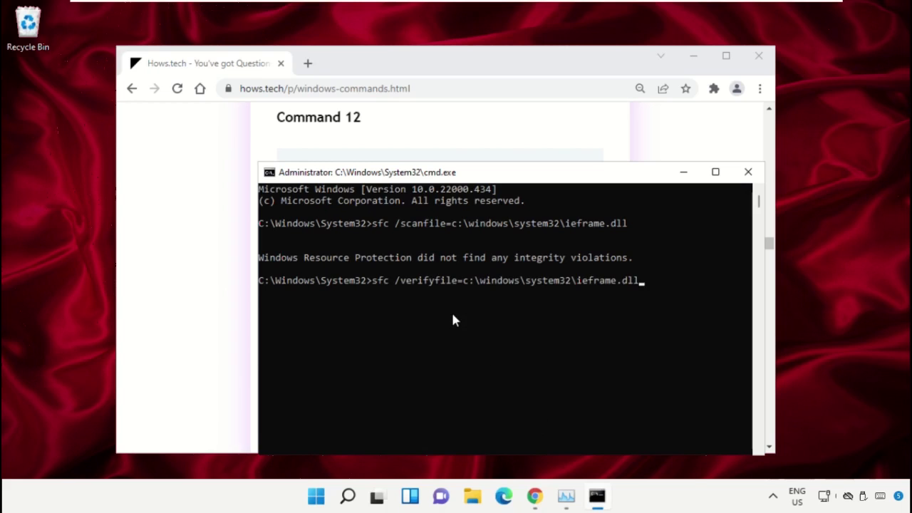
pyautogui.press('Return')
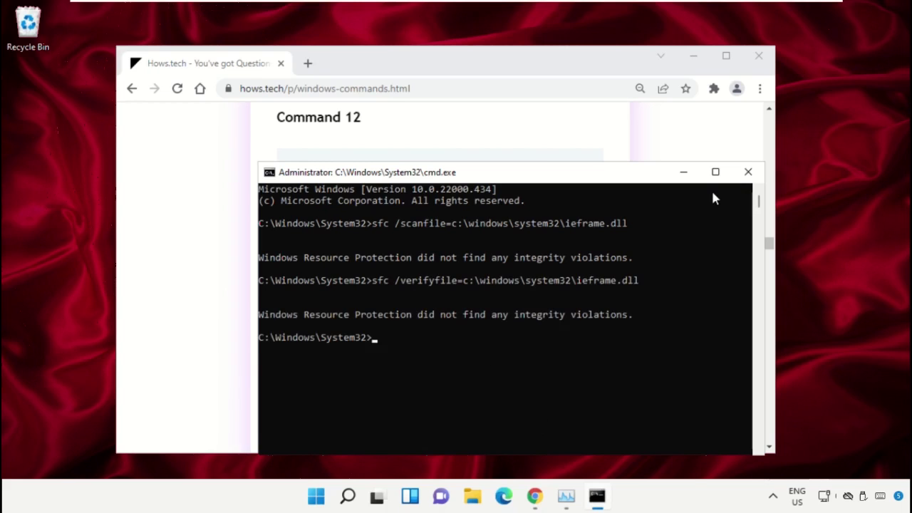
# Step: Close the Command Prompt session with the exit command and minimize the Hows.tech browser window
pyautogui.write('exit')
pyautogui.press('Return')
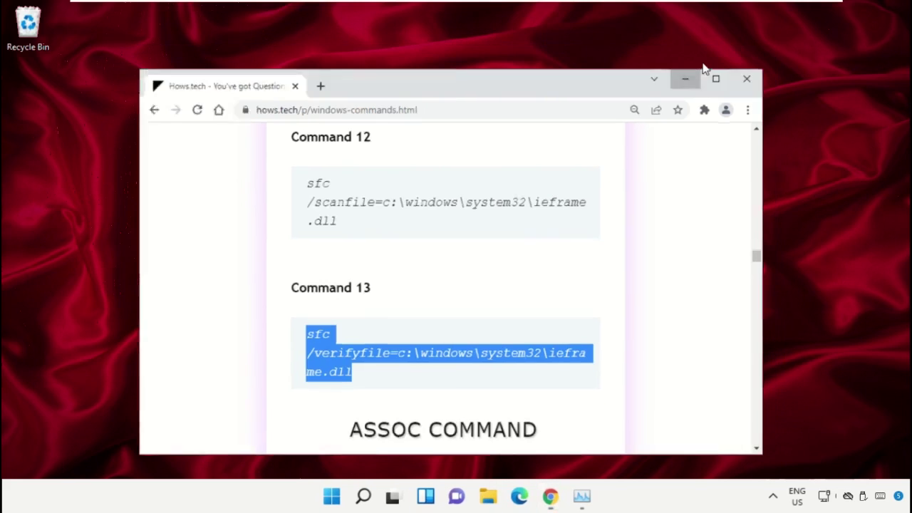
pyautogui.click(702, 63)
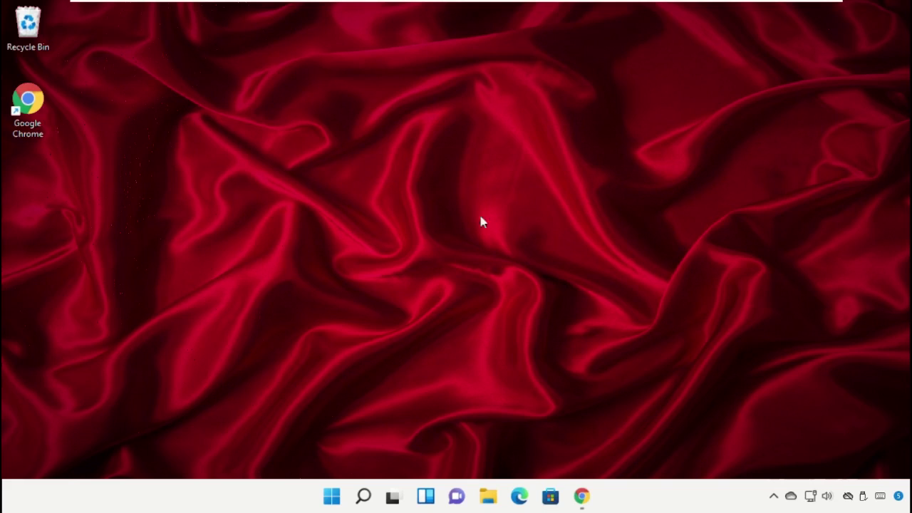
# Step: Bring up the Chrome window with the MSN India page, look through the page and minimize the window
pyautogui.click(583, 497)
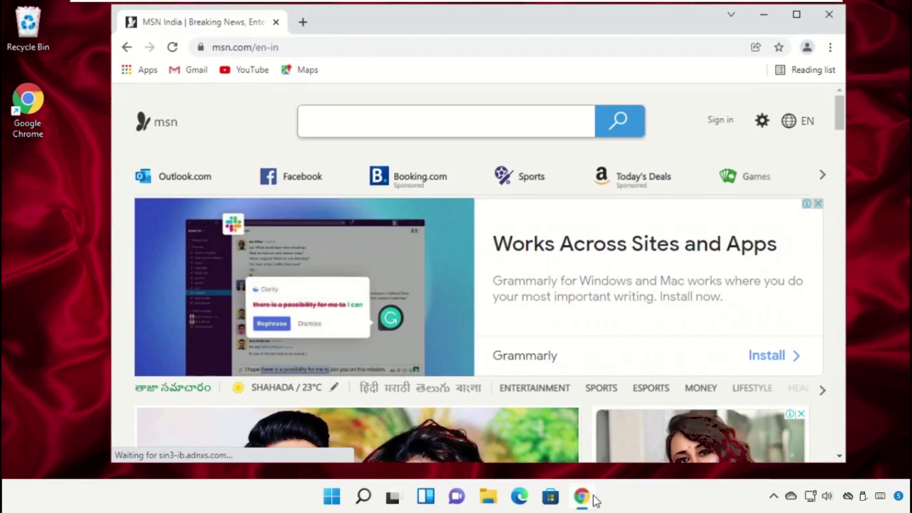
pyautogui.scroll(-6, 529, 285)
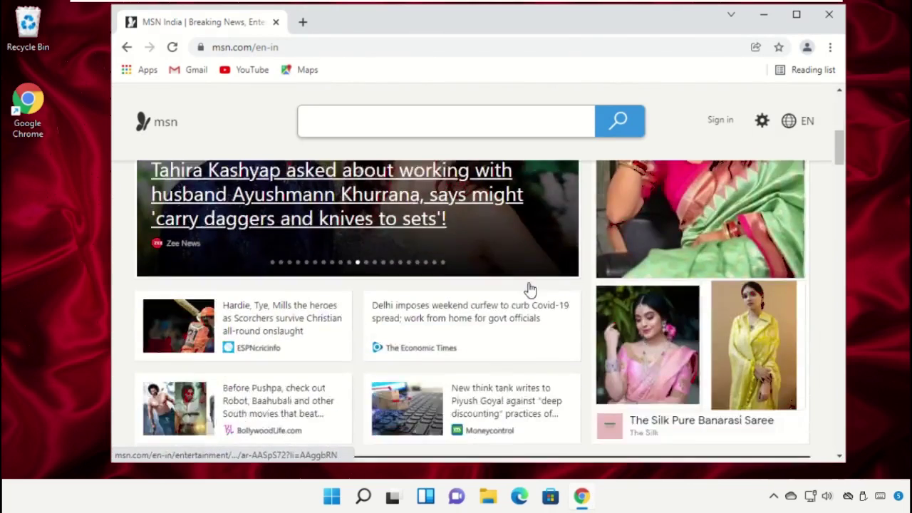
pyautogui.scroll(6, 530, 285)
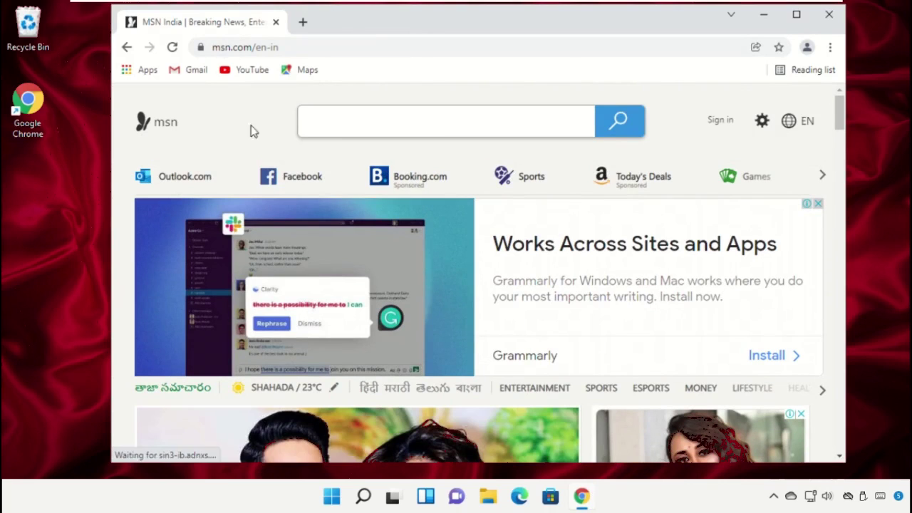
pyautogui.click(764, 15)
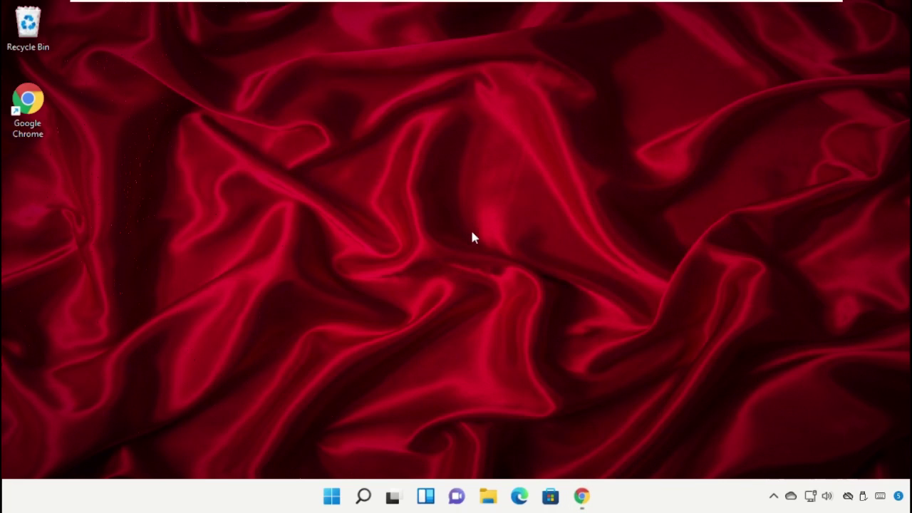
# Step: Search Windows for Regedit, open Registry Editor and allow it to make changes to the device
pyautogui.click(364, 497)
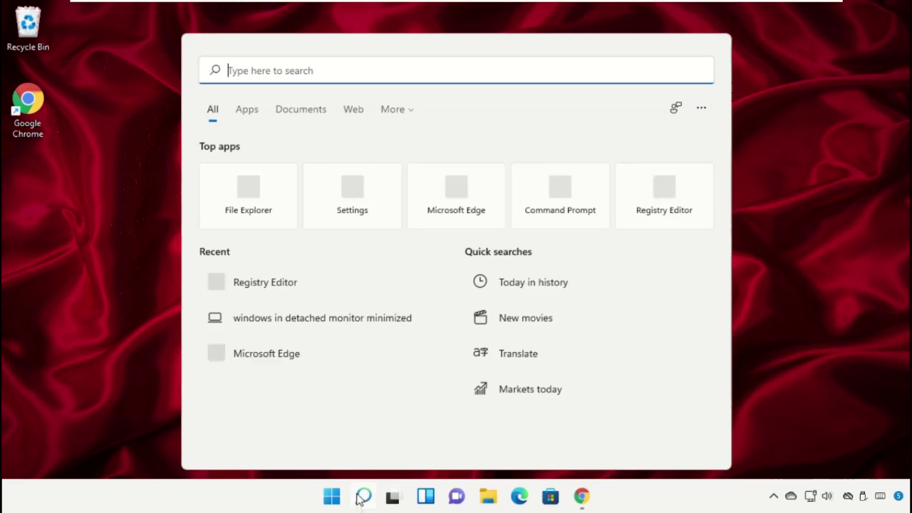
pyautogui.write('Regedit')
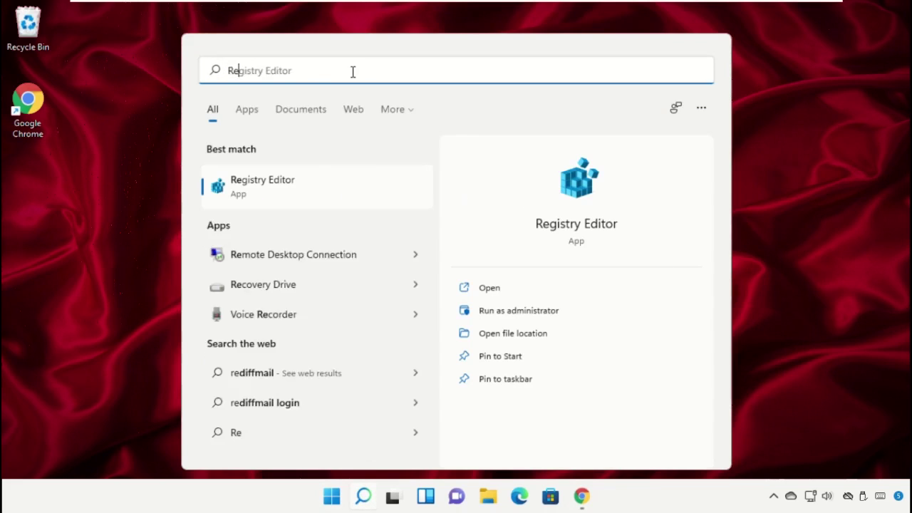
pyautogui.click(257, 205)
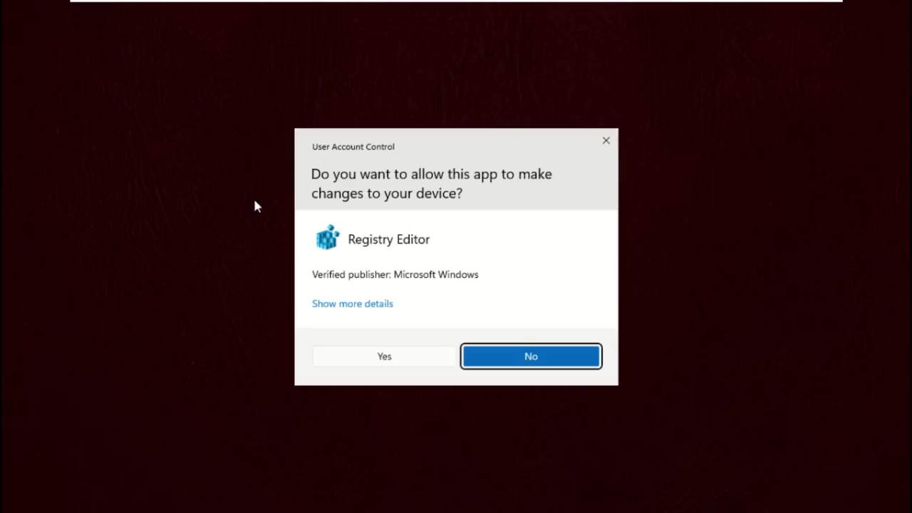
pyautogui.click(403, 358)
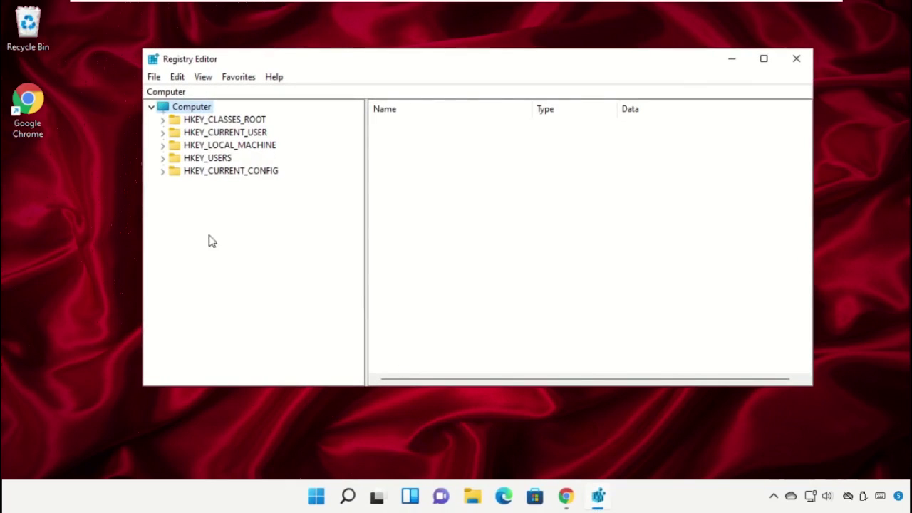
# Step: Expand the registry path HKEY_LOCAL_MACHINE\SYSTEM\CurrentControlSet\Services
pyautogui.click(203, 145)
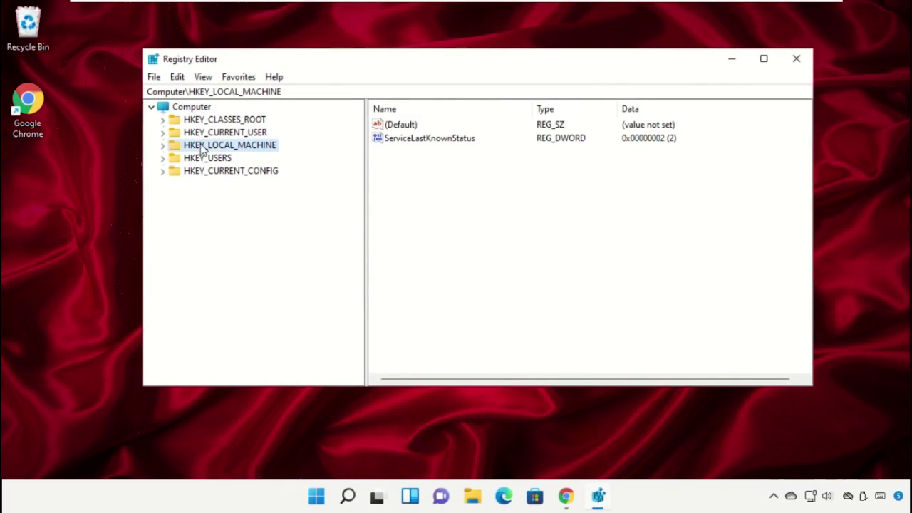
pyautogui.click(164, 145)
pyautogui.click(208, 222)
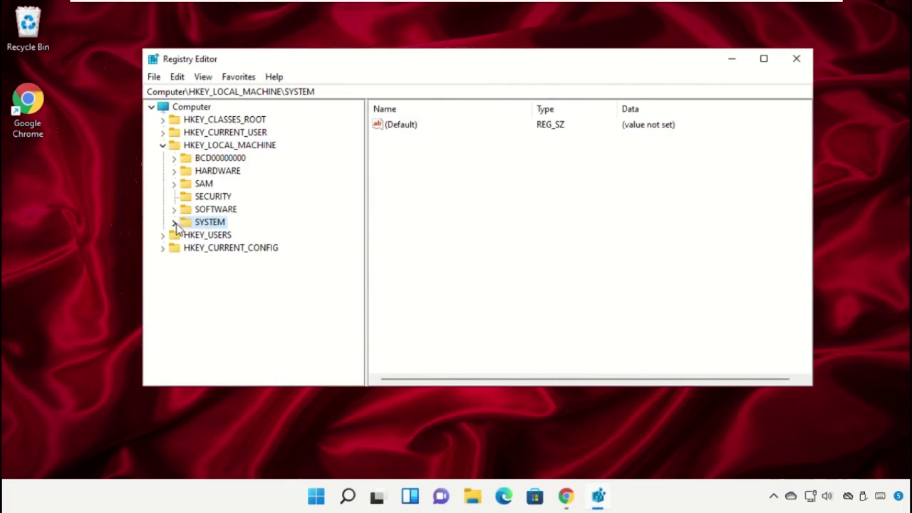
pyautogui.click(174, 222)
pyautogui.click(214, 185)
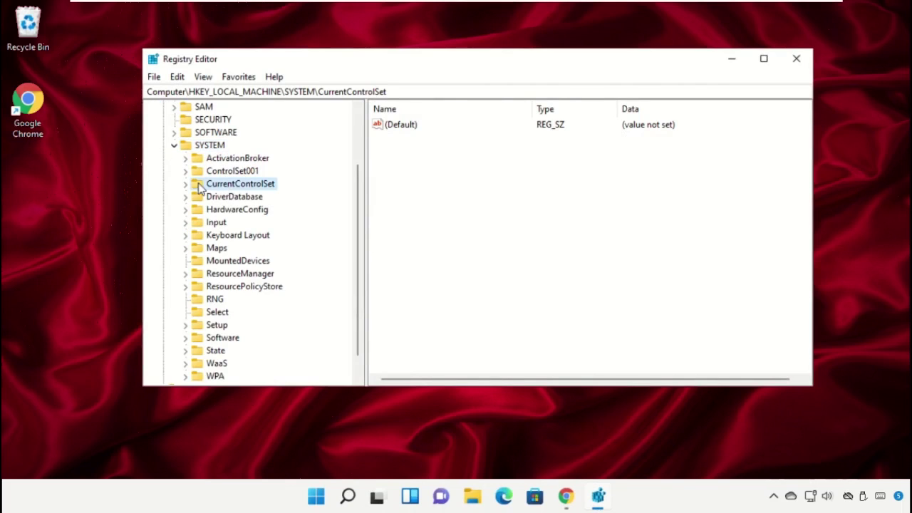
pyautogui.click(186, 184)
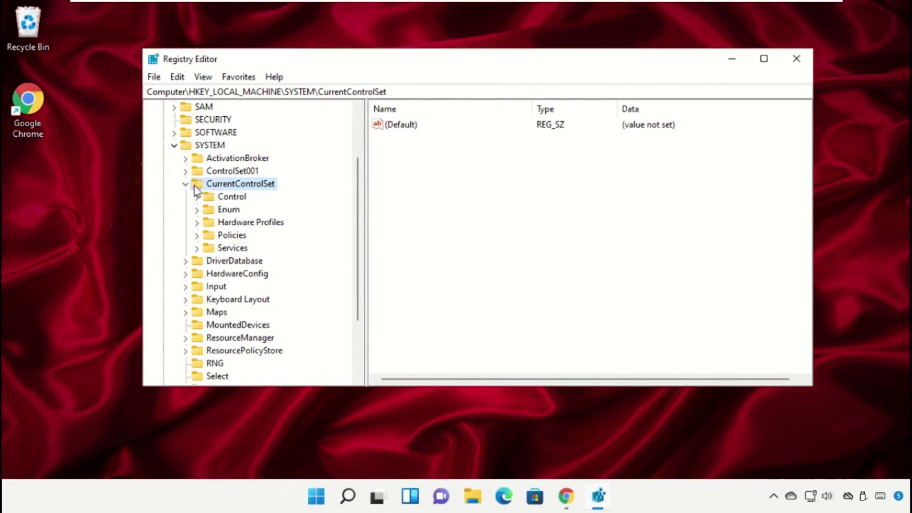
pyautogui.click(212, 249)
pyautogui.click(197, 248)
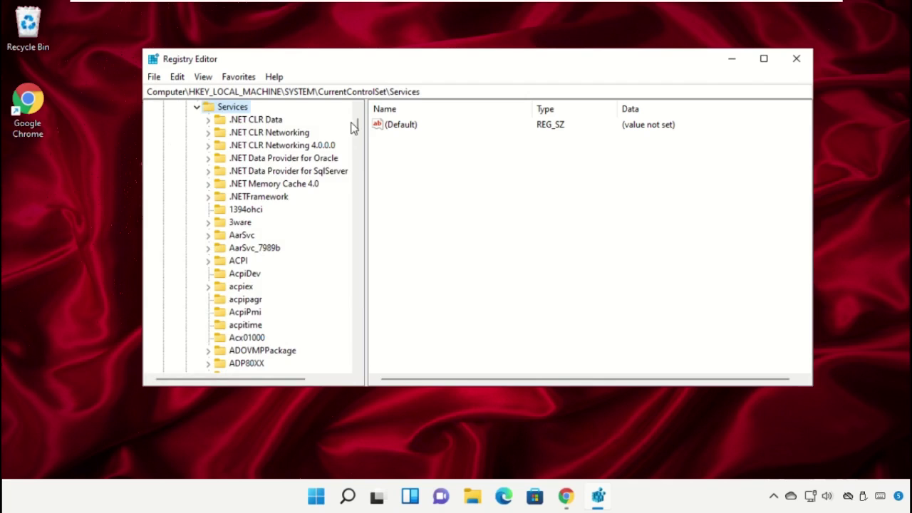
# Step: Within the Services key, expand NlaSvc and Parameters and select the Internet key
pyautogui.moveTo(358, 118); pyautogui.dragTo(358, 242)
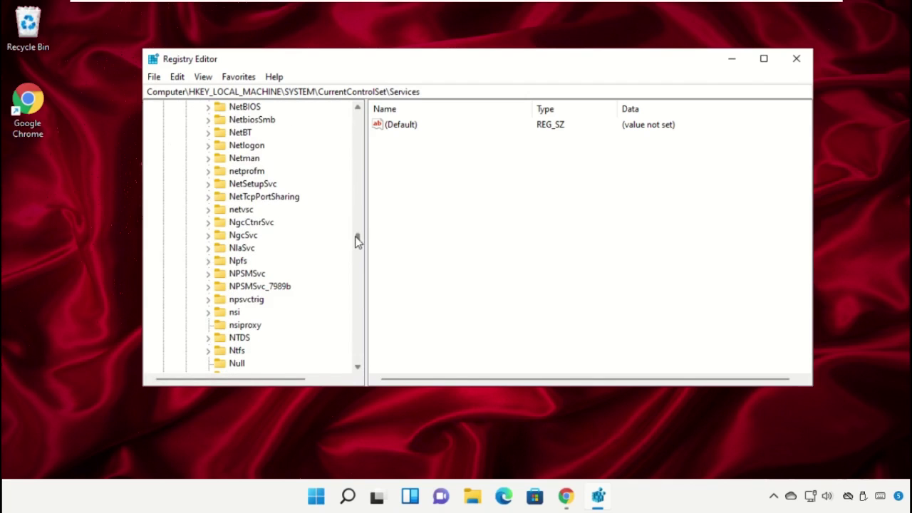
pyautogui.click(242, 249)
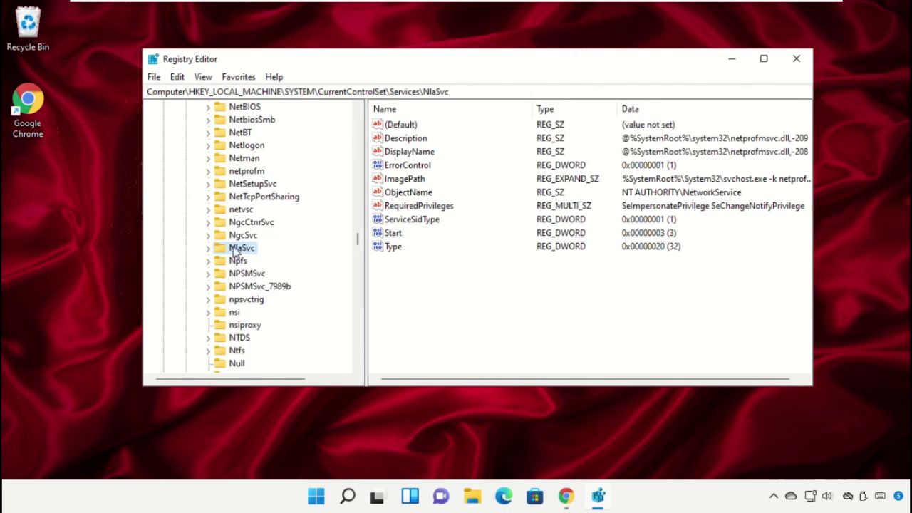
pyautogui.click(209, 249)
pyautogui.click(232, 275)
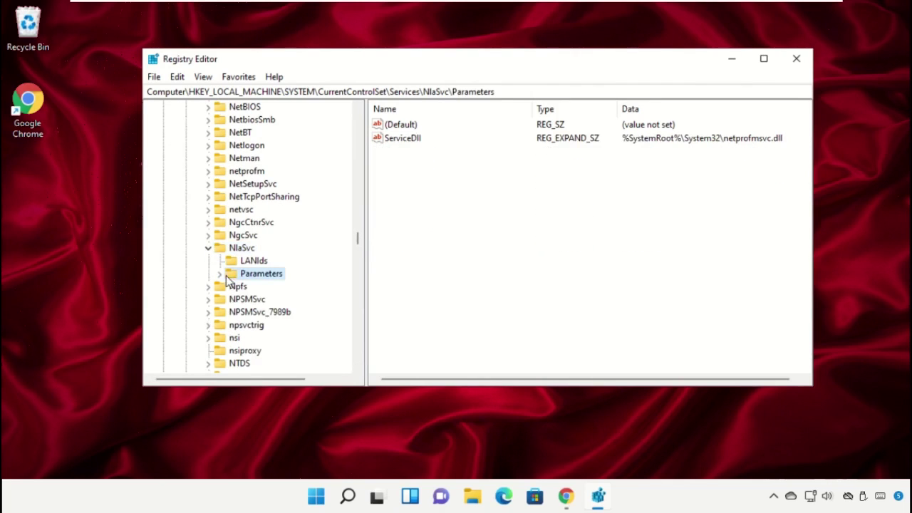
pyautogui.click(220, 273)
pyautogui.click(243, 302)
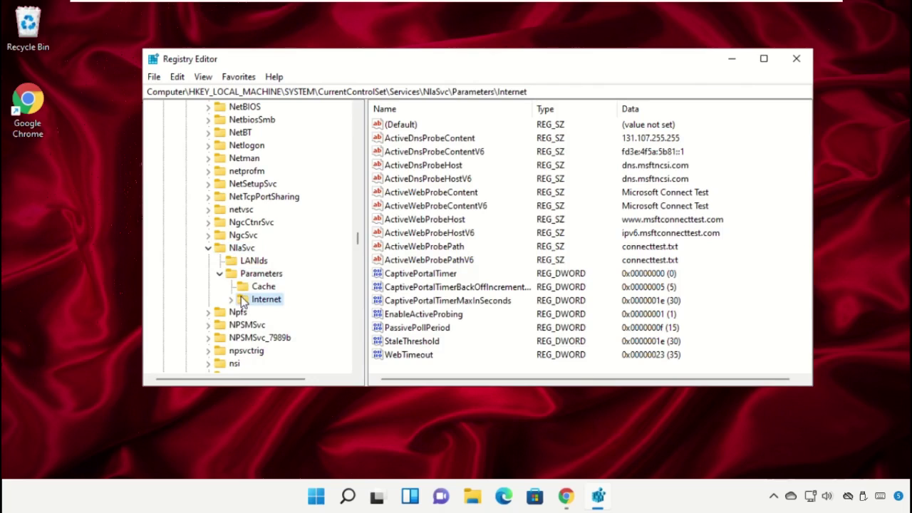
# Step: Set the EnableActiveProbing DWORD value data to 0 in the Internet key and close Registry Editor
pyautogui.click(412, 314)
pyautogui.rightClick(417, 317)
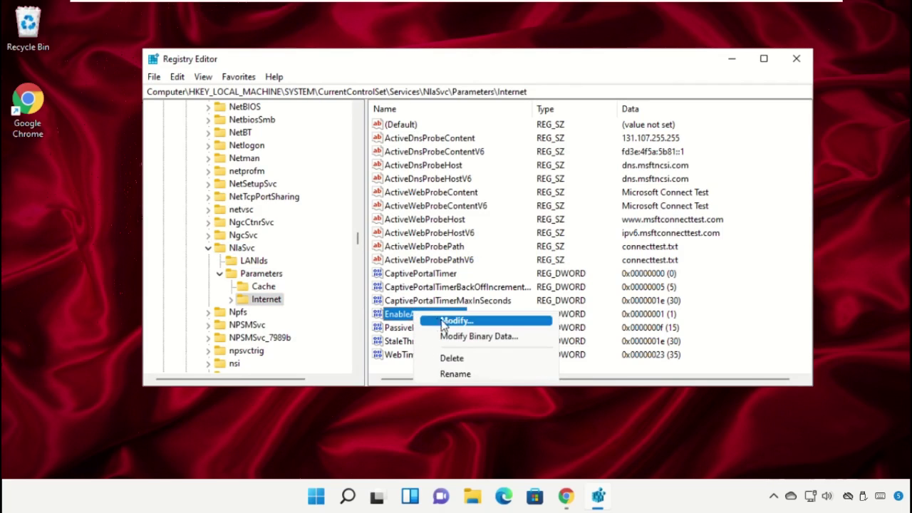
pyautogui.click(449, 322)
pyautogui.moveTo(326, 127); pyautogui.dragTo(478, 97)
pyautogui.click(432, 165)
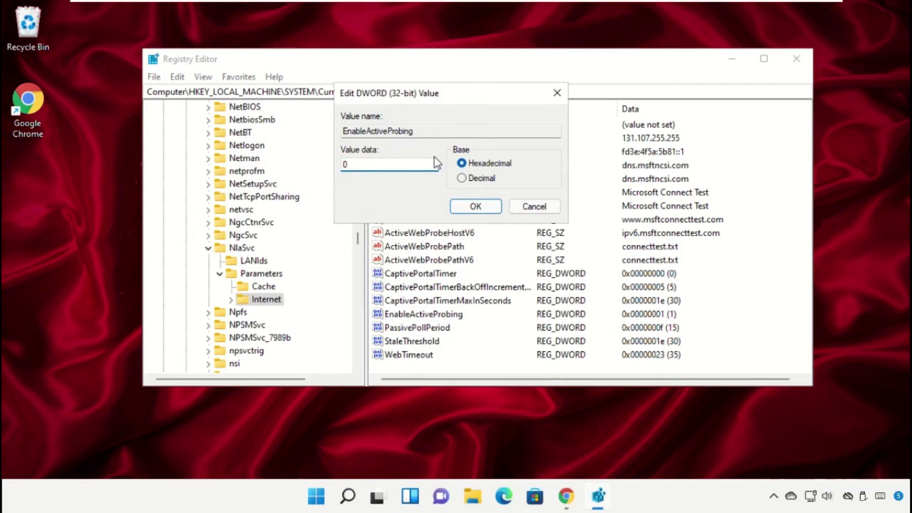
pyautogui.click(491, 207)
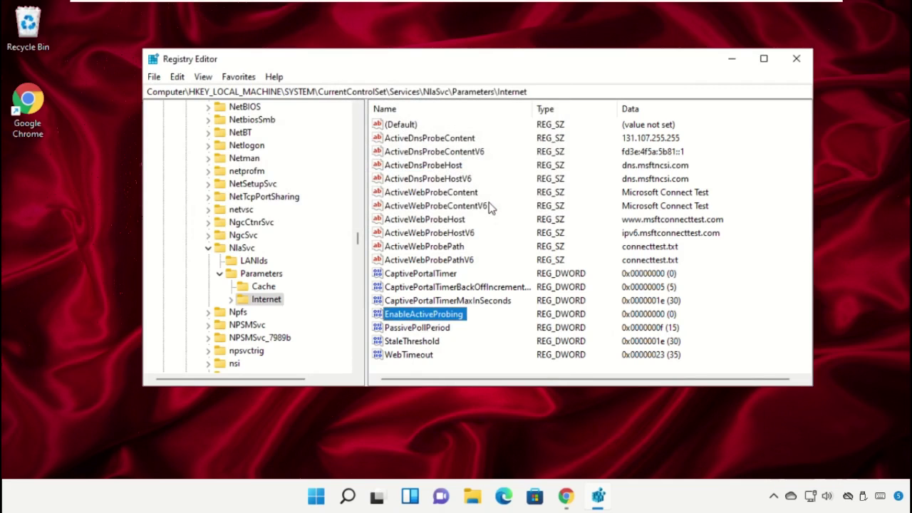
pyautogui.click(804, 64)
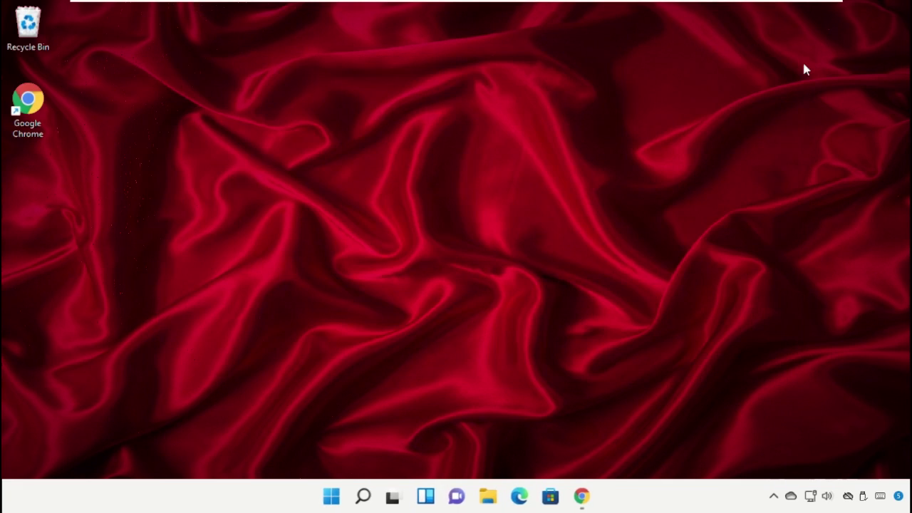
# Step: Open a new Google Chrome window from the desktop, add a second blank tab and close the window
pyautogui.doubleClick(31, 138)
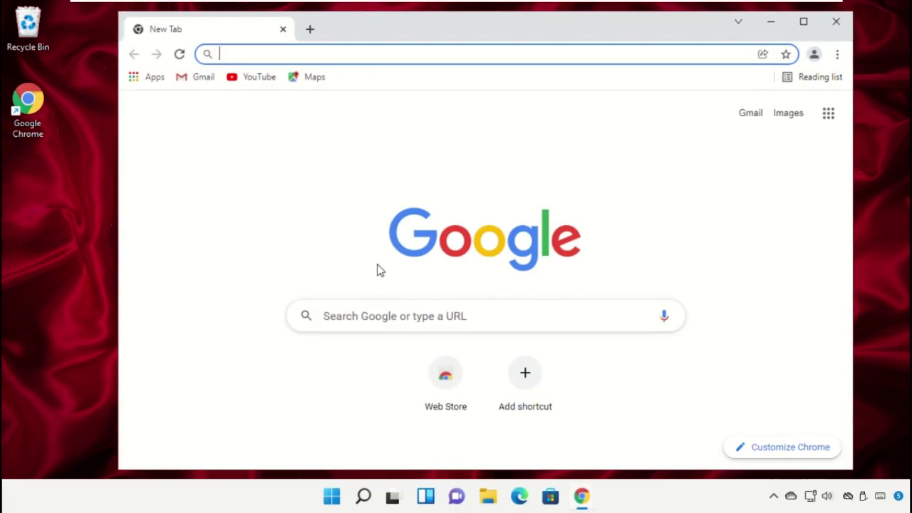
pyautogui.click(310, 29)
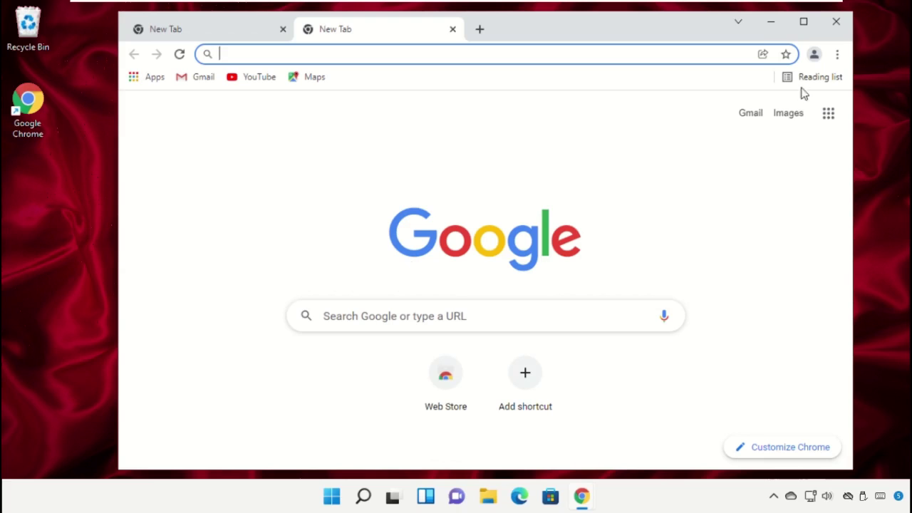
pyautogui.click(836, 22)
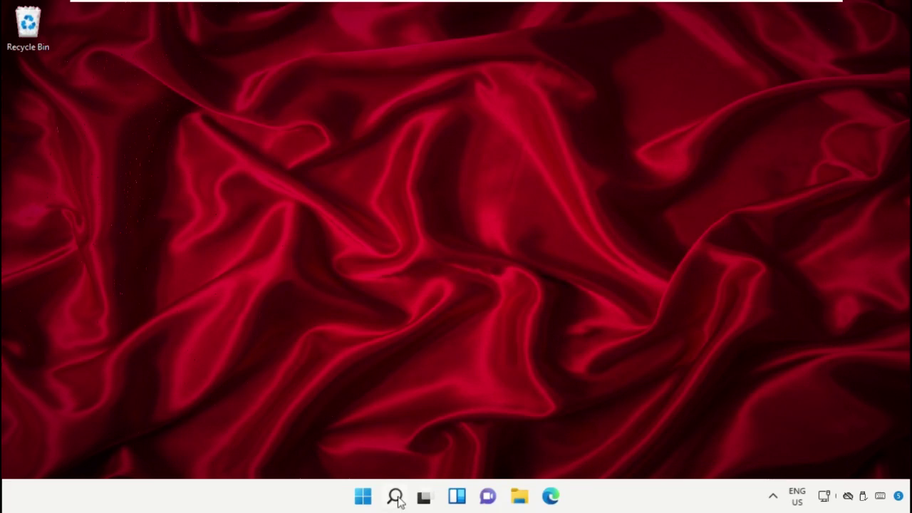
# Step: Bring up the Windows power options to restart the computer
pyautogui.click(364, 497)
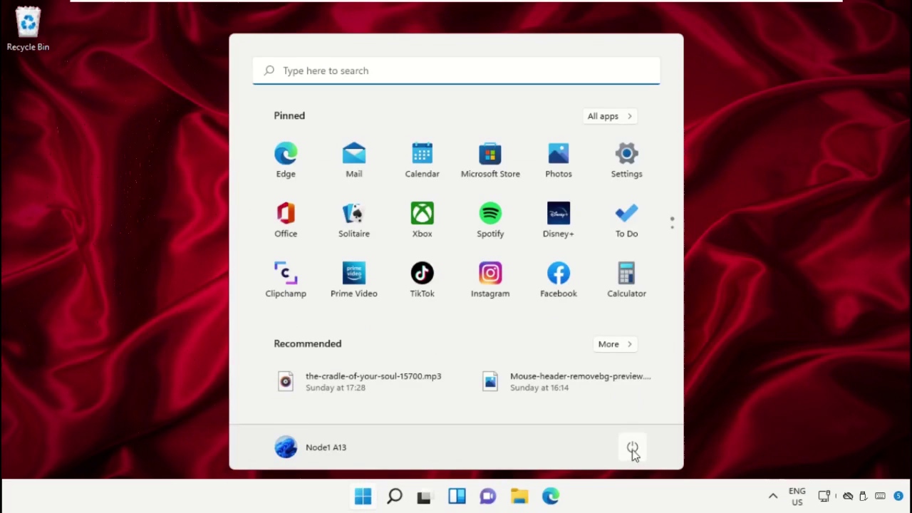
pyautogui.click(632, 449)
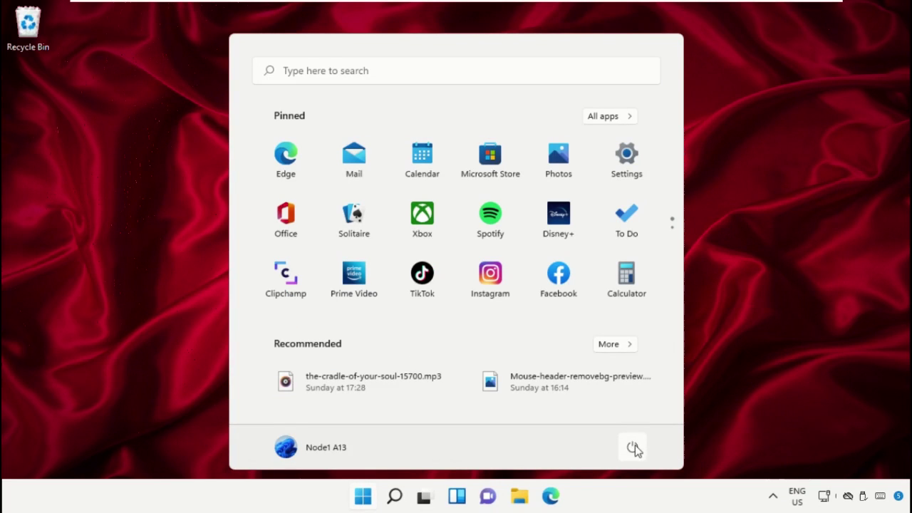
pyautogui.click(635, 448)
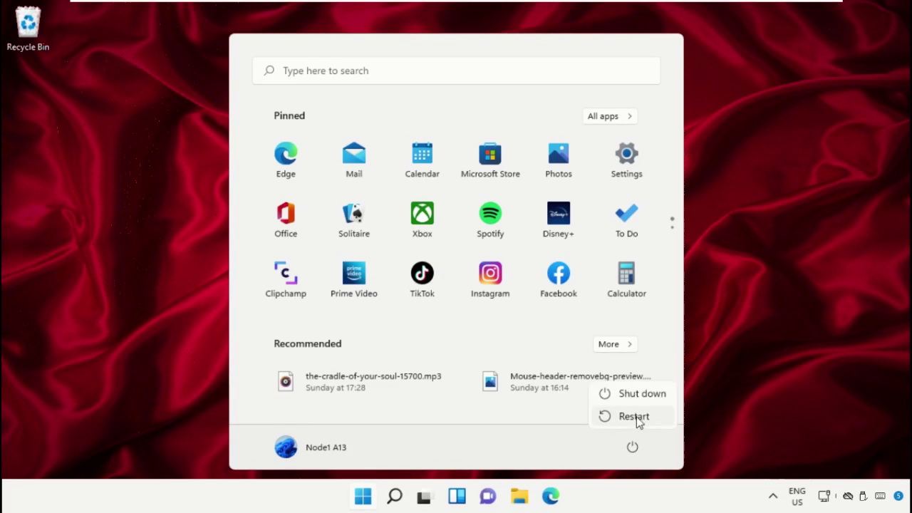